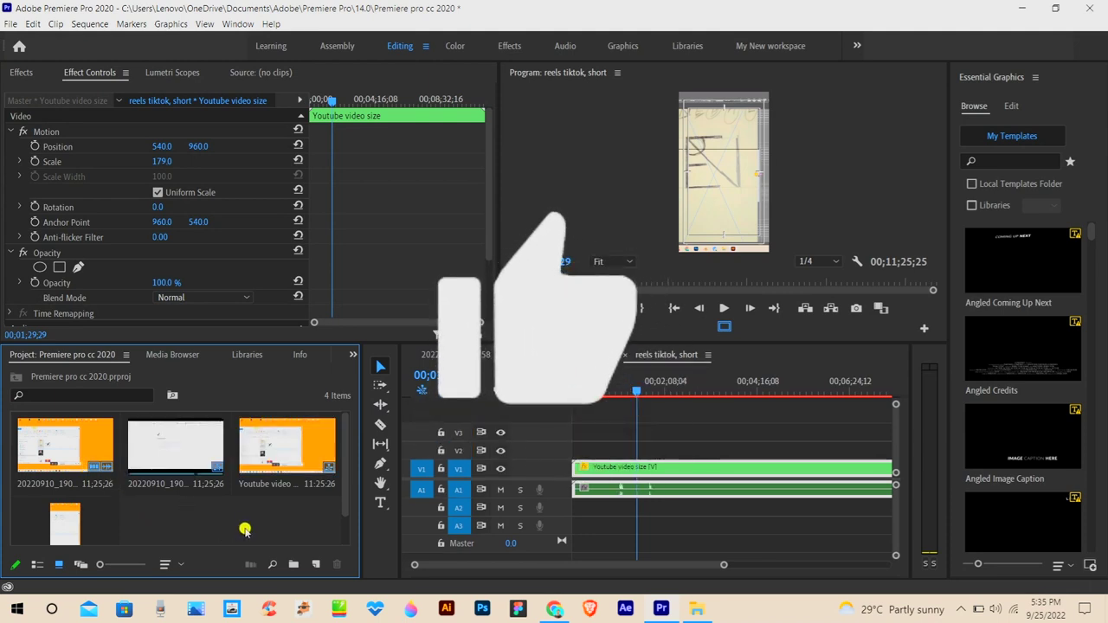
# - Select all four Project panel items, then bring up the Import dialog
pyautogui.moveTo(246, 526); pyautogui.dragTo(94, 479)
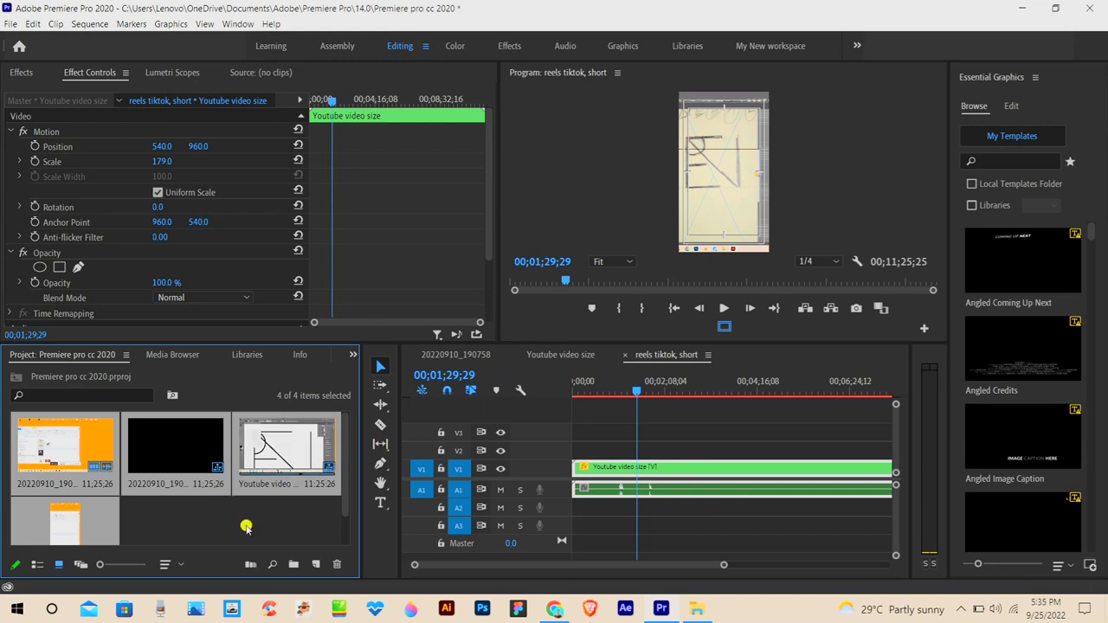
pyautogui.doubleClick(246, 528)
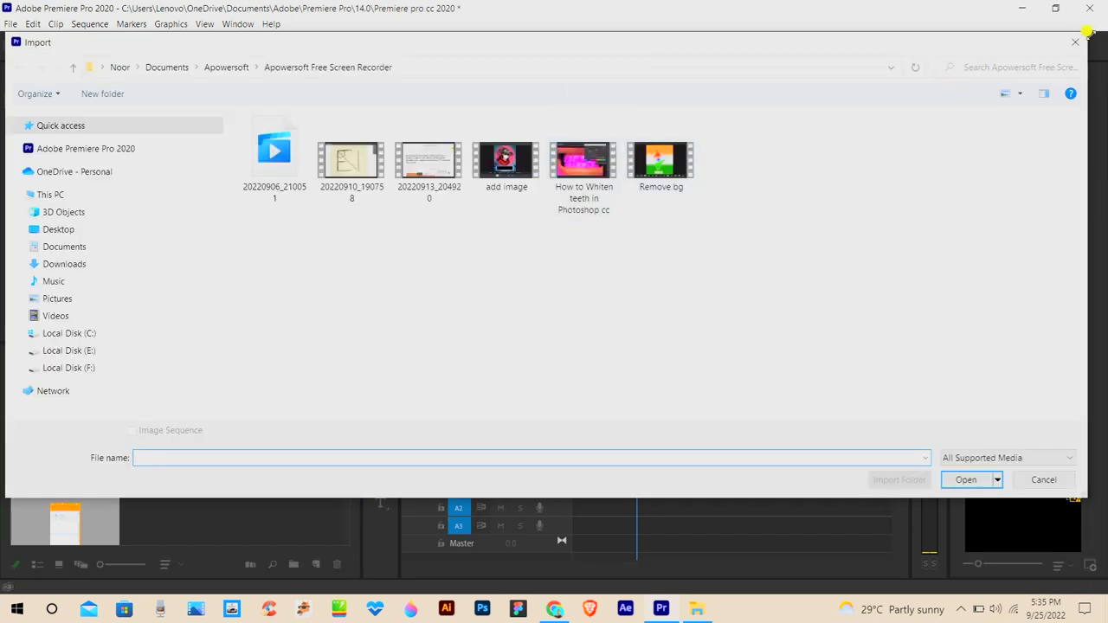
pyautogui.moveTo(703, 305); pyautogui.dragTo(331, 148)
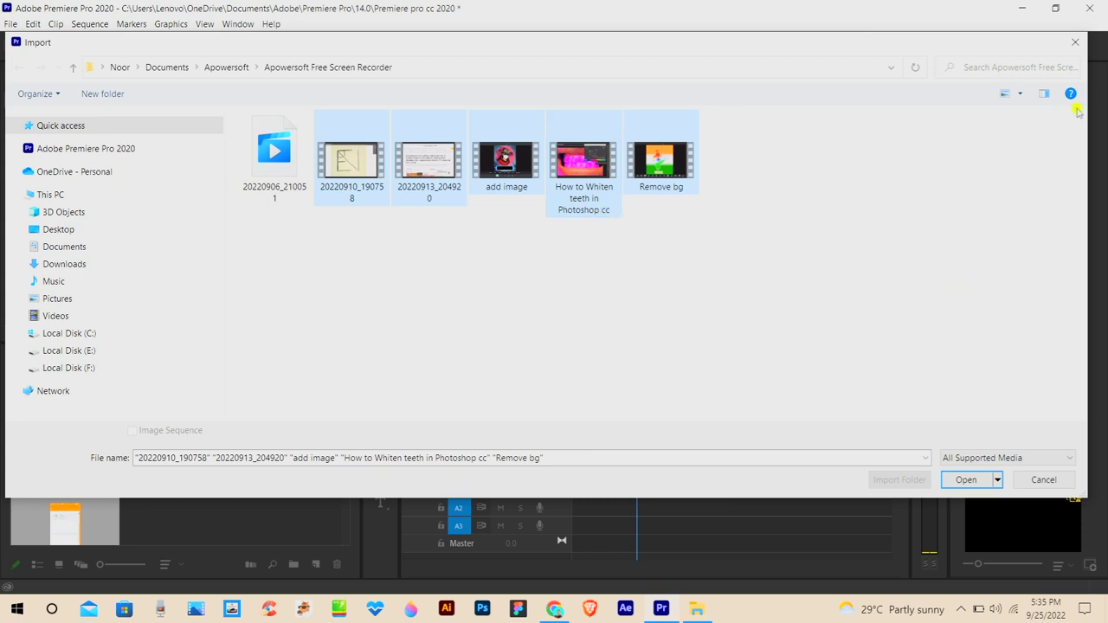
pyautogui.click(1074, 42)
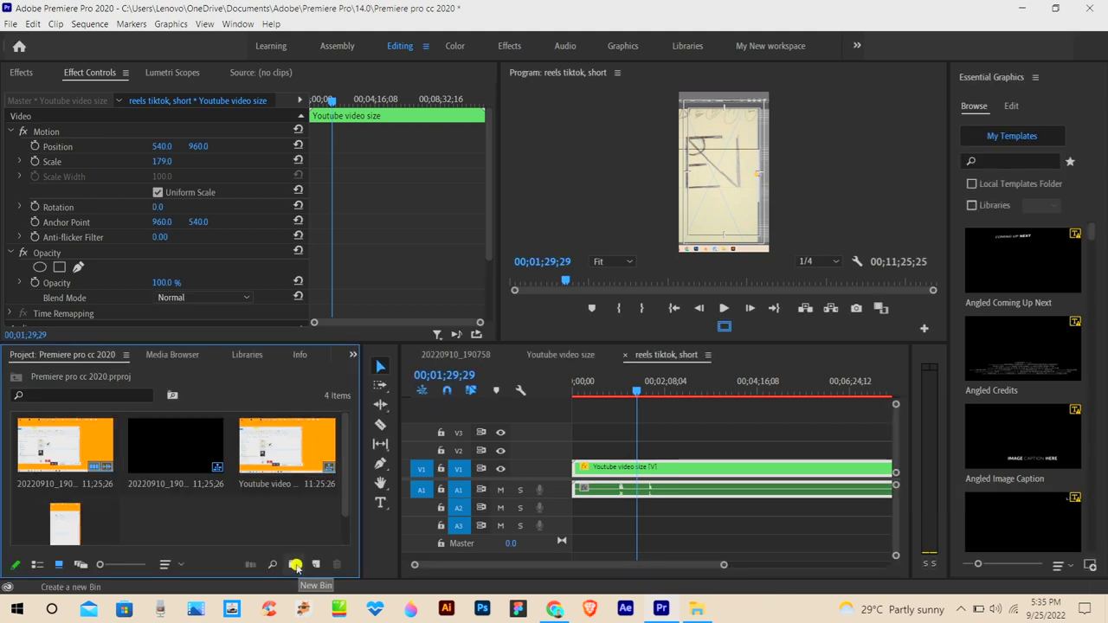
# - Add a new bin named 'premiere pro basi nepali' and open it in its own tab
pyautogui.click(295, 564)
pyautogui.write('premiere pro bas')
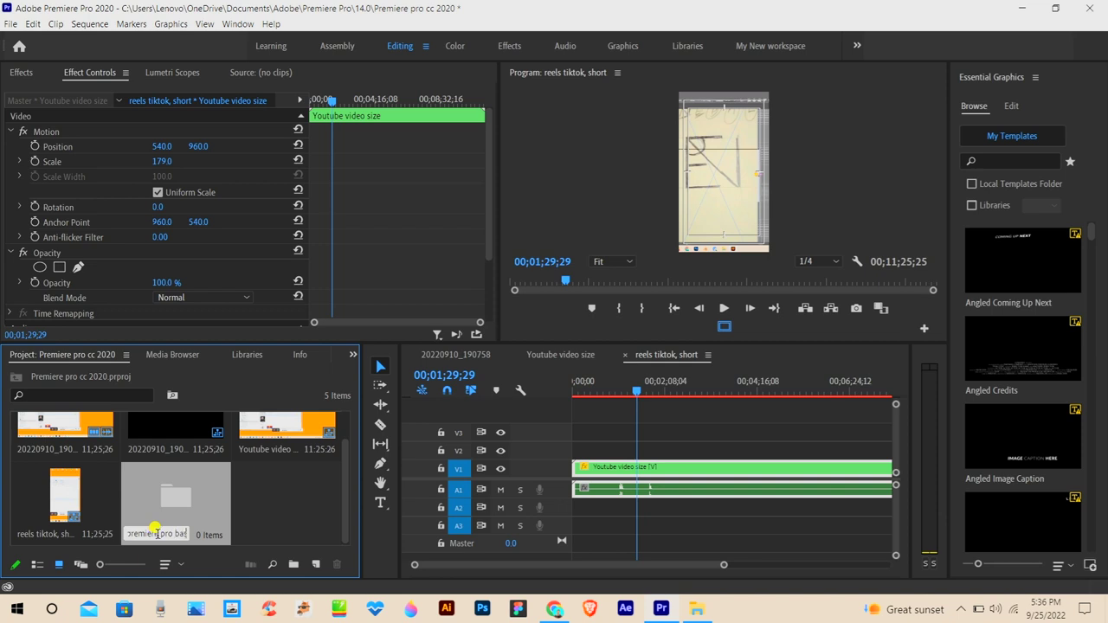
pyautogui.write('bati nepal')
pyautogui.press('Return')
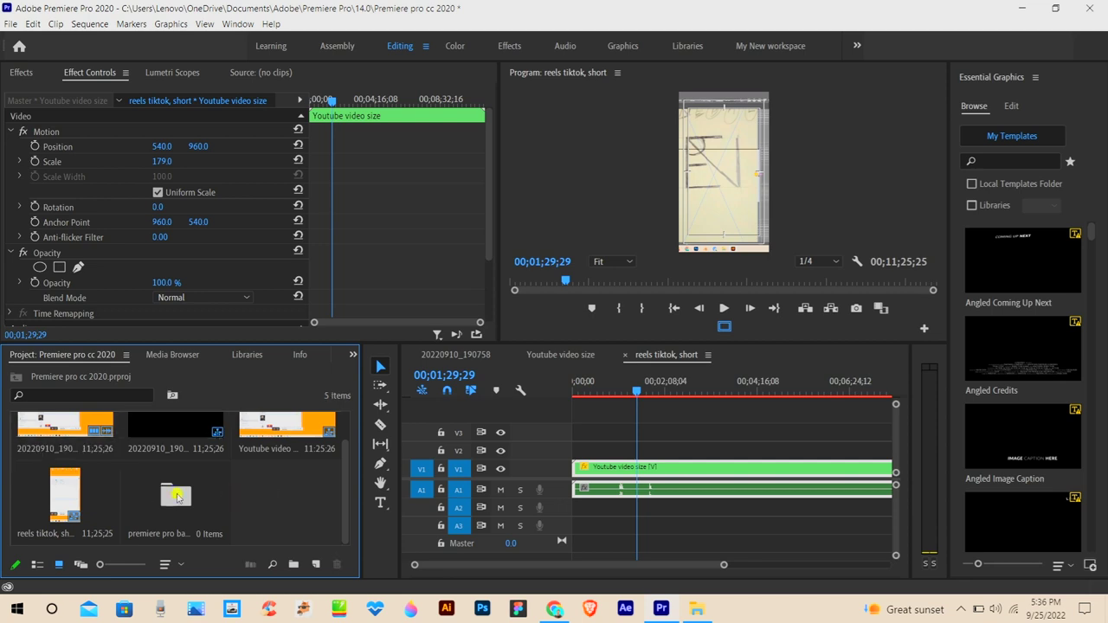
pyautogui.doubleClick(176, 496)
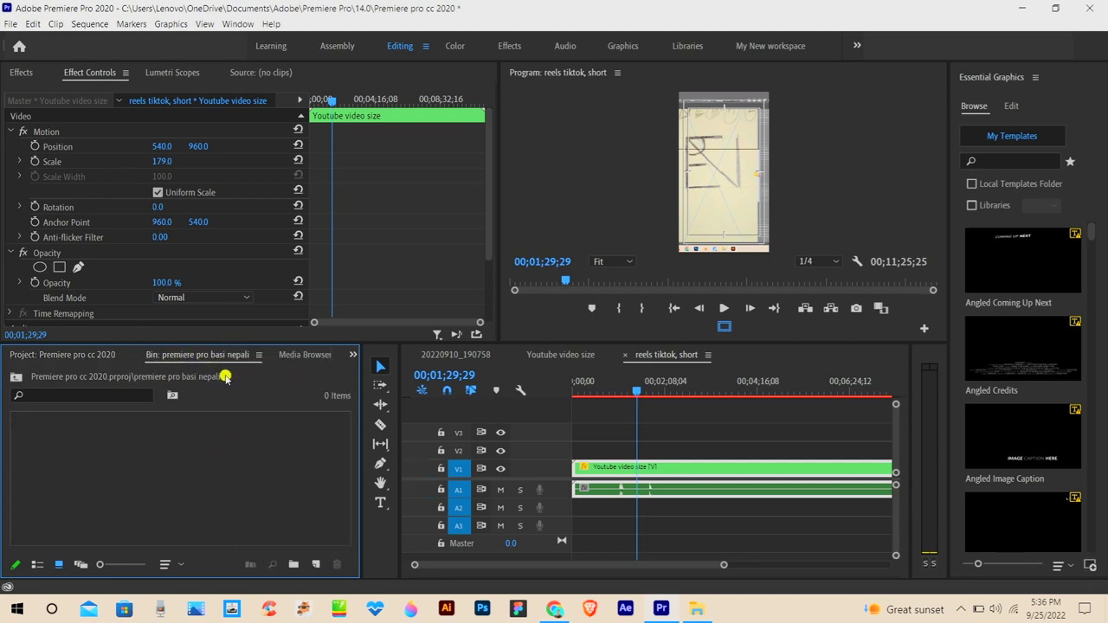
# - Import the five screen recordings, including add image.mp4 and Remove bg.mp4, into the bin
pyautogui.doubleClick(176, 487)
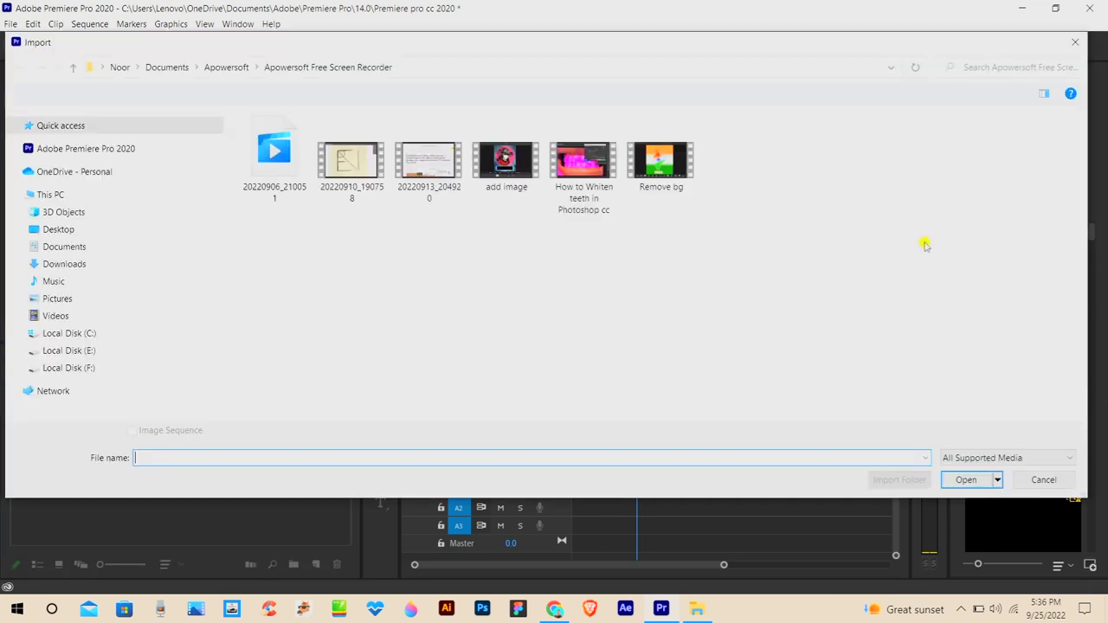
pyautogui.moveTo(857, 166); pyautogui.dragTo(370, 209)
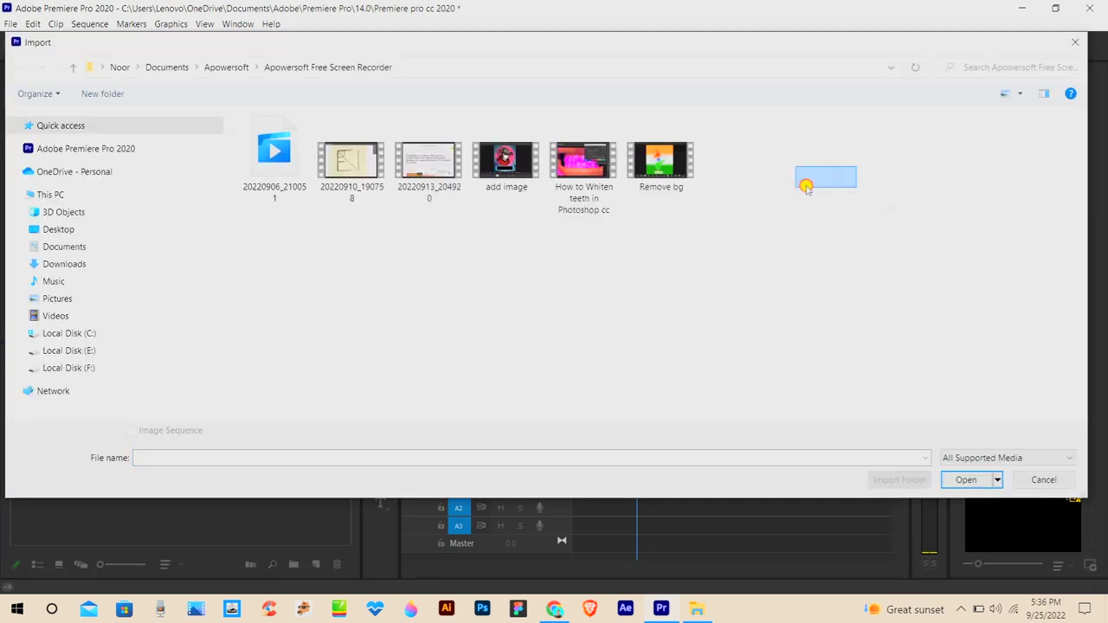
pyautogui.click(962, 480)
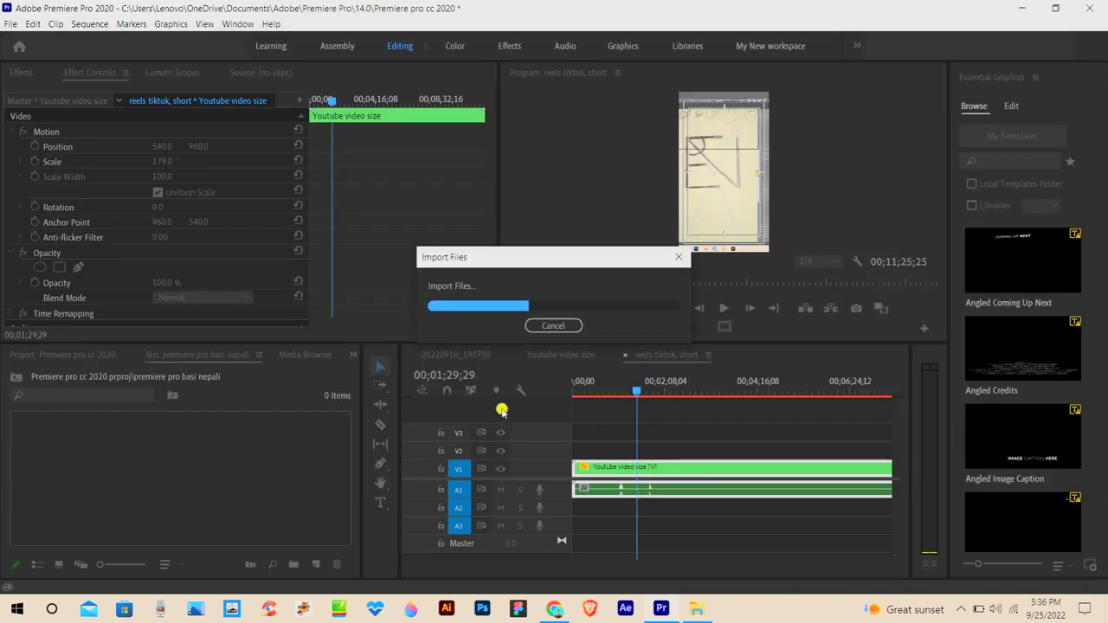
pyautogui.click(93, 358)
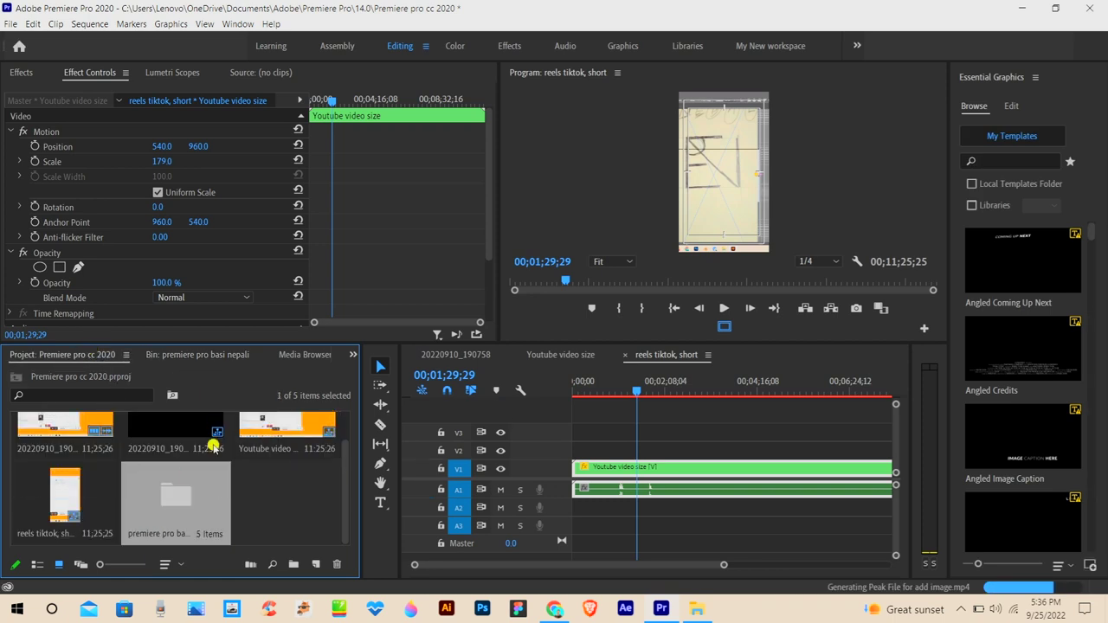
# - Switch the bin to List View showing the five clips' frame rates and durations, then select them
pyautogui.click(190, 355)
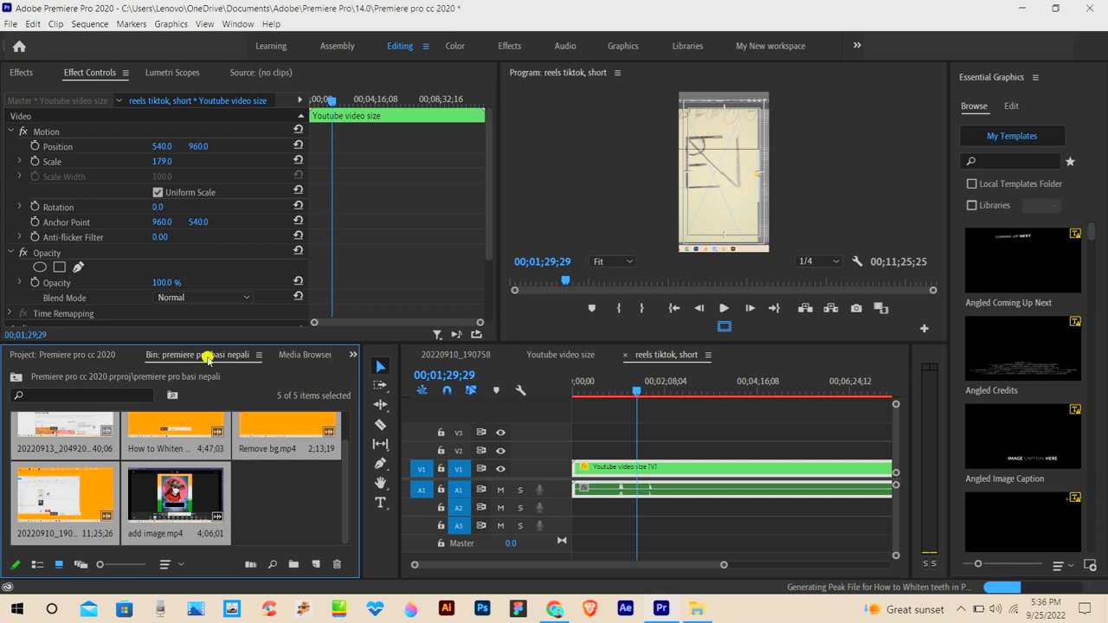
pyautogui.click(38, 565)
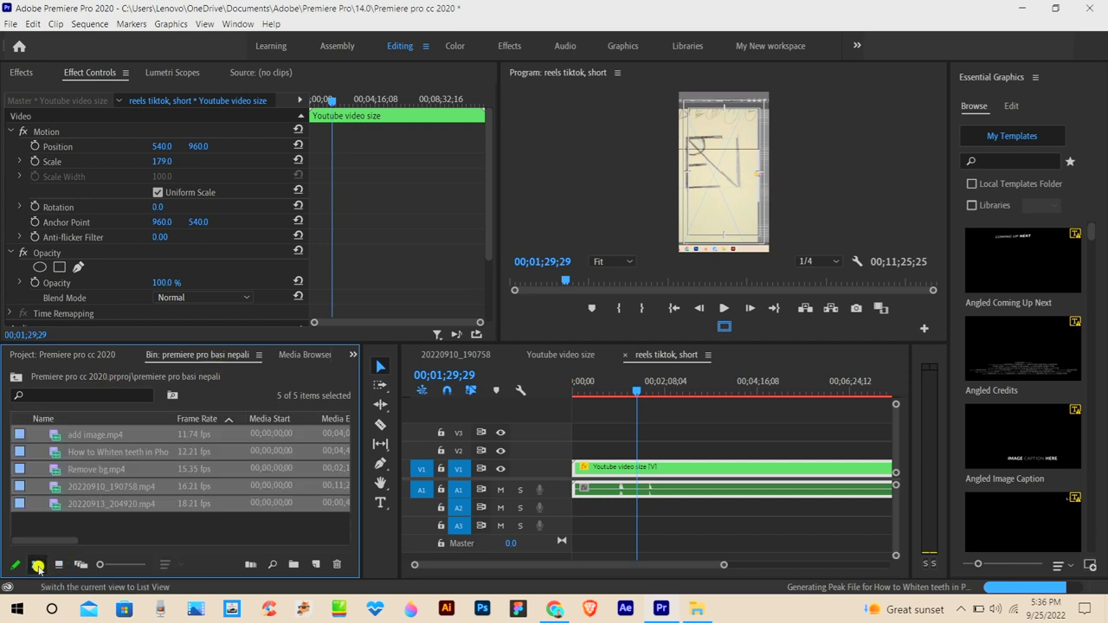
pyautogui.moveTo(100, 565)
pyautogui.mouseDown()
pyautogui.moveTo(111, 567)
pyautogui.moveTo(99, 565)
pyautogui.mouseUp()
pyautogui.click(200, 541)
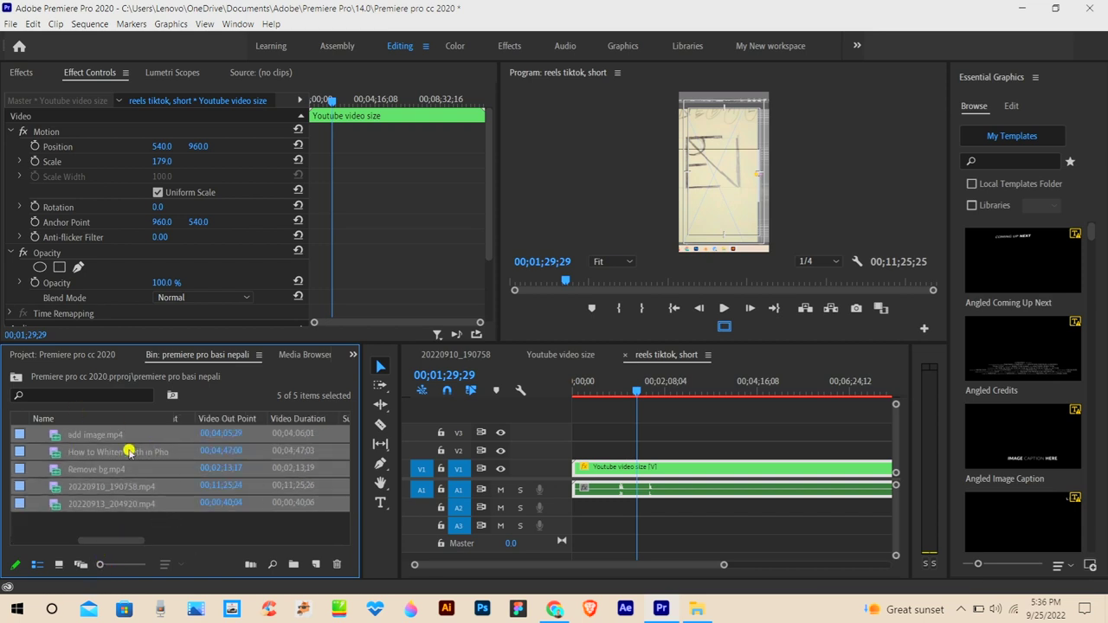
pyautogui.click(232, 536)
pyautogui.moveTo(205, 512)
pyautogui.mouseDown()
pyautogui.moveTo(69, 459)
pyautogui.moveTo(69, 433)
pyautogui.mouseUp()
pyautogui.rightClick(103, 438)
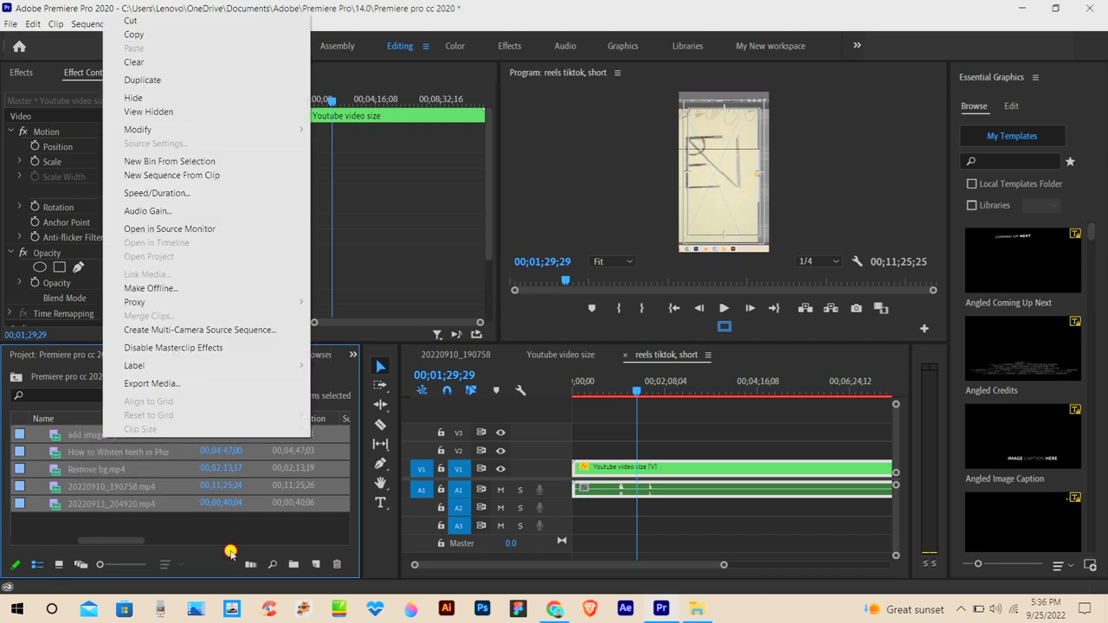
# - Select only add image.mp4 and rename it to 'camera b roll'
pyautogui.click(231, 552)
pyautogui.click(100, 438)
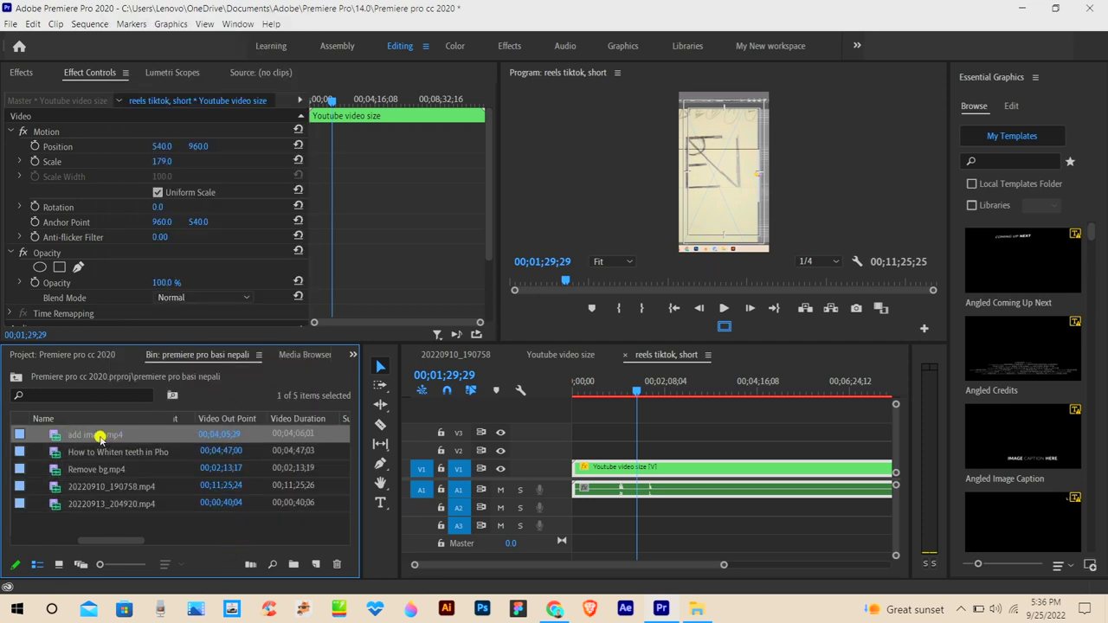
pyautogui.rightClick(101, 437)
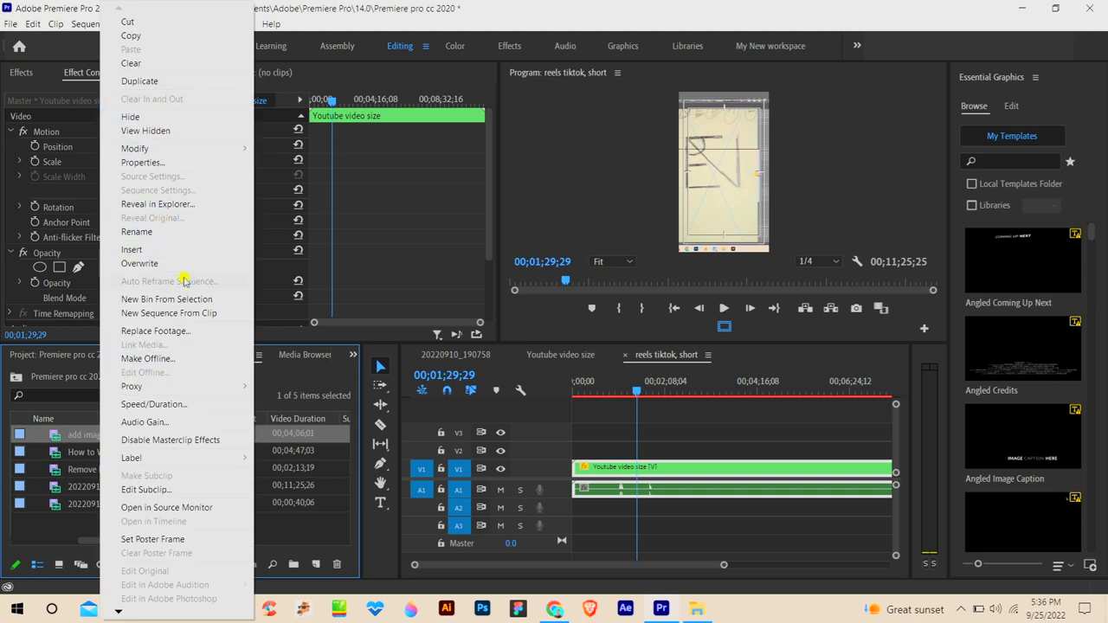
pyautogui.click(153, 232)
pyautogui.write('camera my B roll')
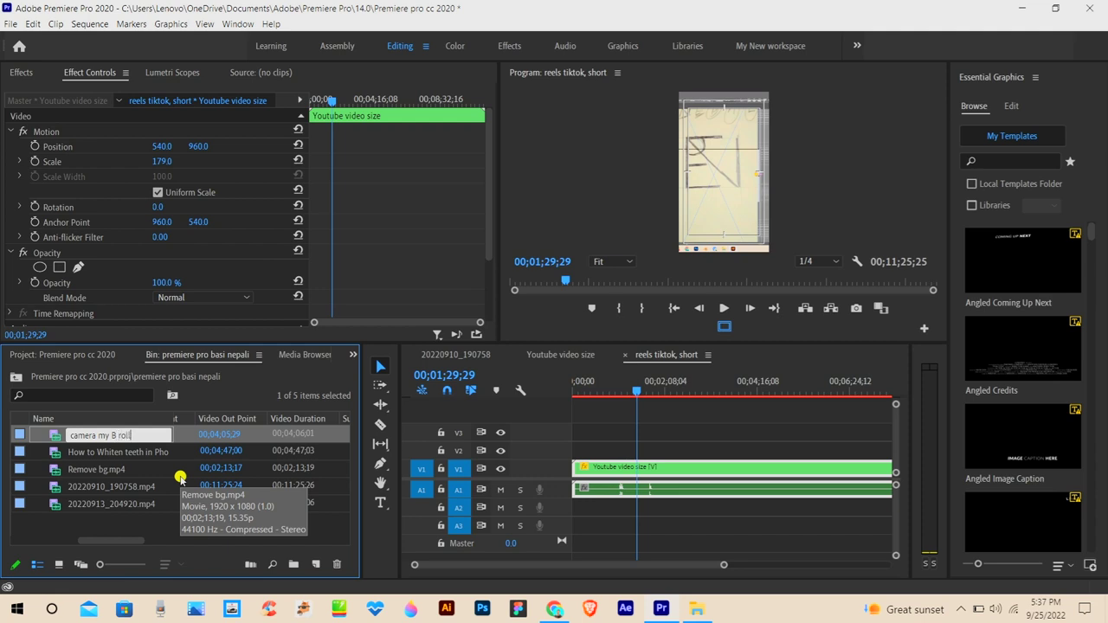
pyautogui.press('BackSpace')
pyautogui.press('BackSpace')
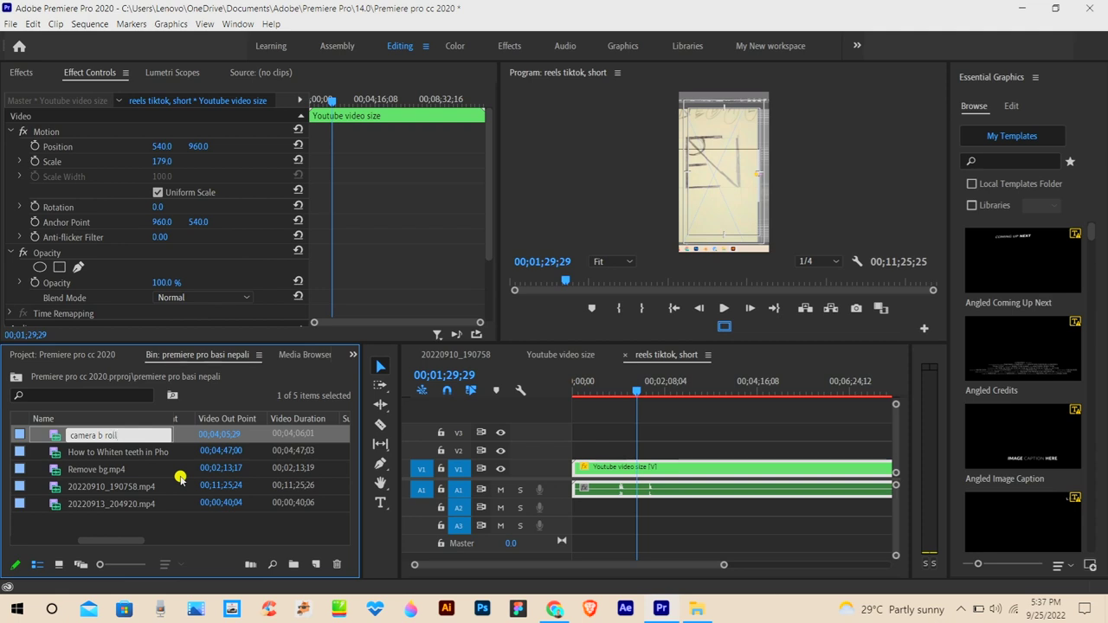
pyautogui.press('Return')
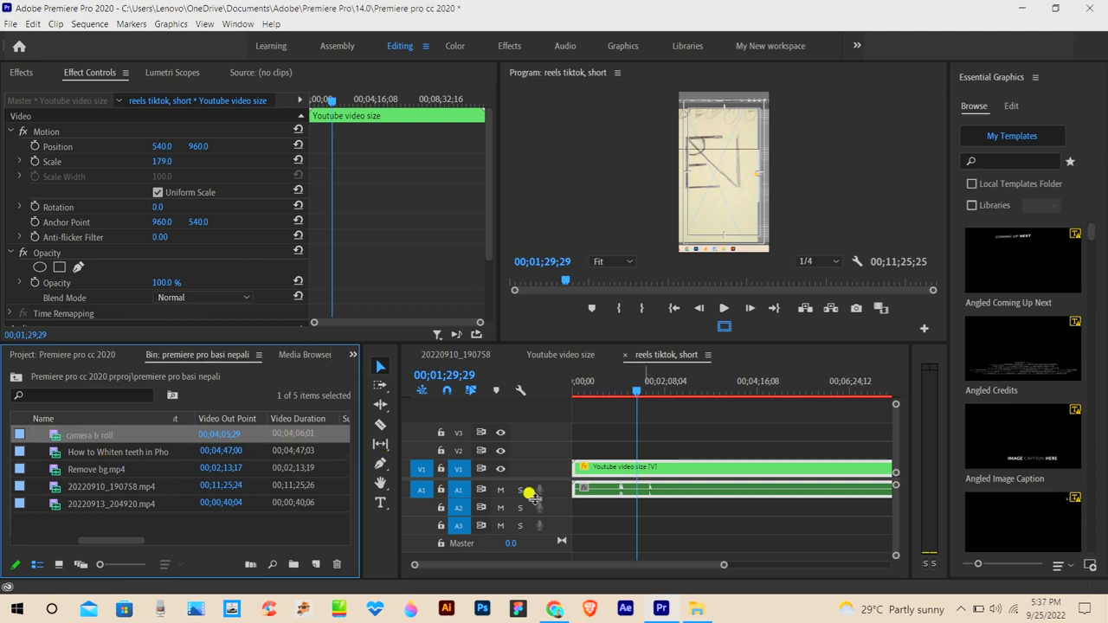
# - Fit the sequence in the timeline, expand Audio 1, and set the playhead to 00;03;46;25
pyautogui.moveTo(721, 563); pyautogui.dragTo(781, 565)
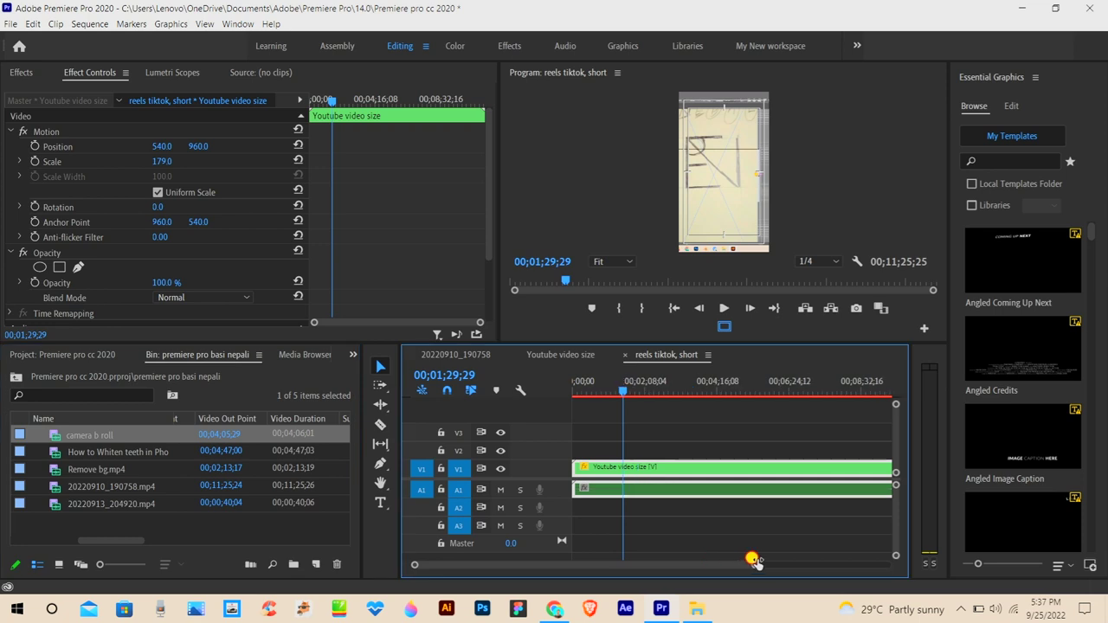
pyautogui.doubleClick(560, 491)
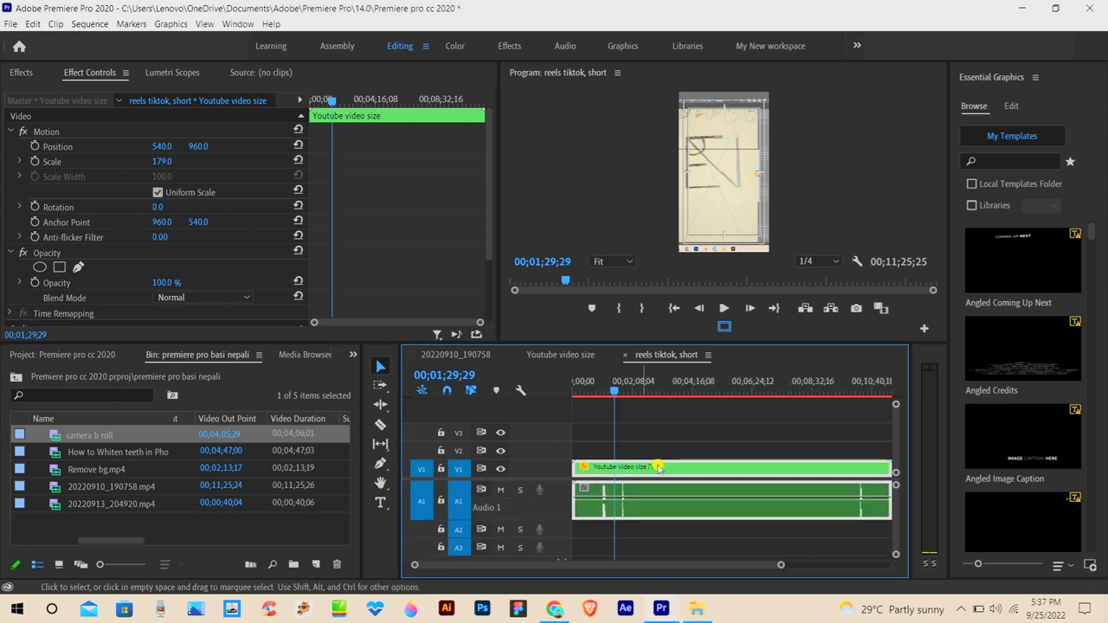
pyautogui.moveTo(617, 389)
pyautogui.mouseDown()
pyautogui.moveTo(659, 390)
pyautogui.moveTo(638, 407)
pyautogui.moveTo(783, 409)
pyautogui.moveTo(691, 422)
pyautogui.mouseUp()
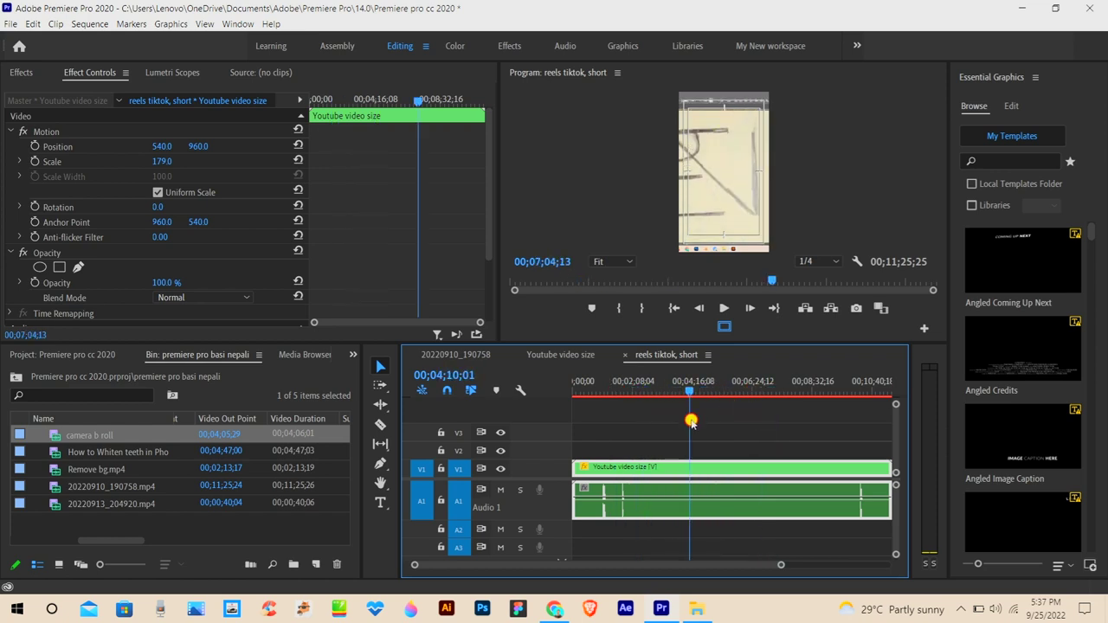
pyautogui.click(712, 389)
pyautogui.moveTo(712, 389); pyautogui.dragTo(679, 389)
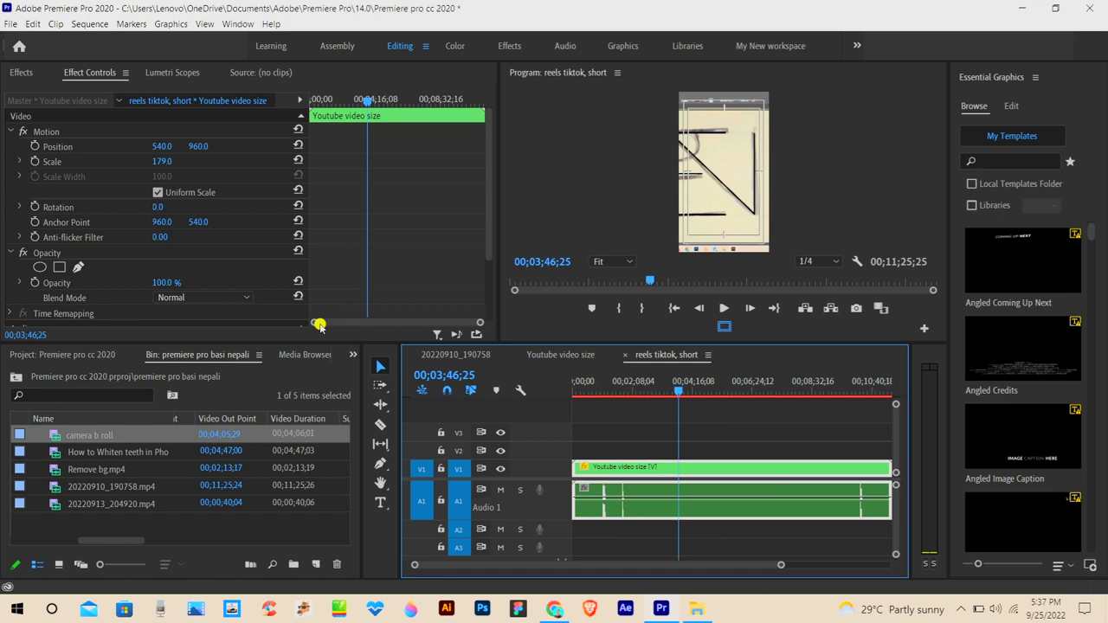
pyautogui.moveTo(238, 523); pyautogui.dragTo(118, 425)
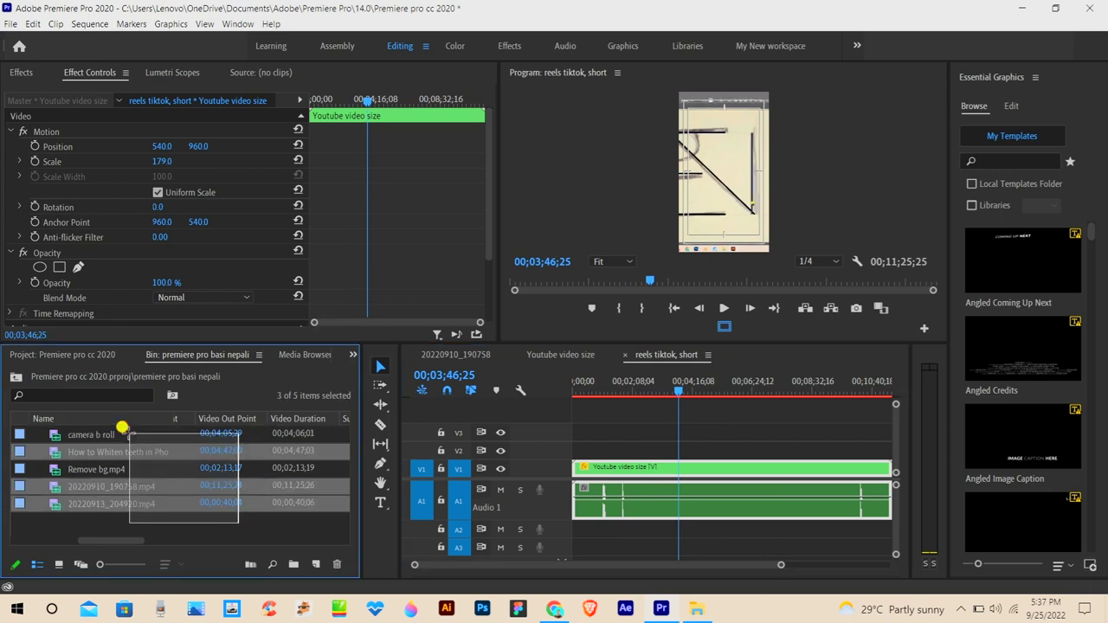
# - Inside the premiere pro basi nepali bin, create a sub-bin named 'A roll'
pyautogui.click(63, 356)
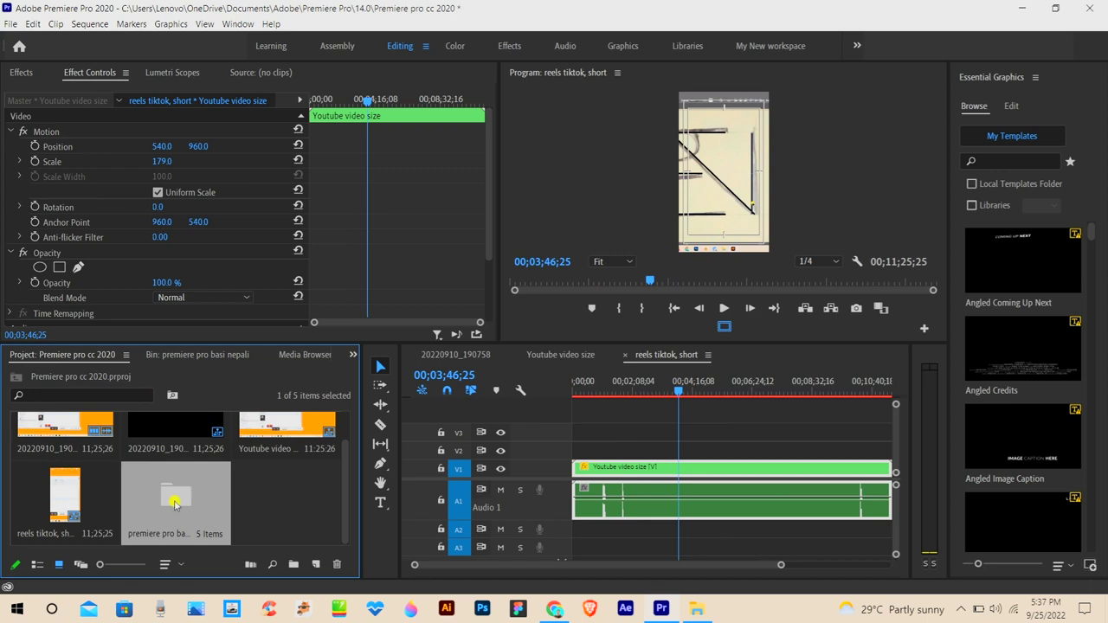
pyautogui.doubleClick(175, 502)
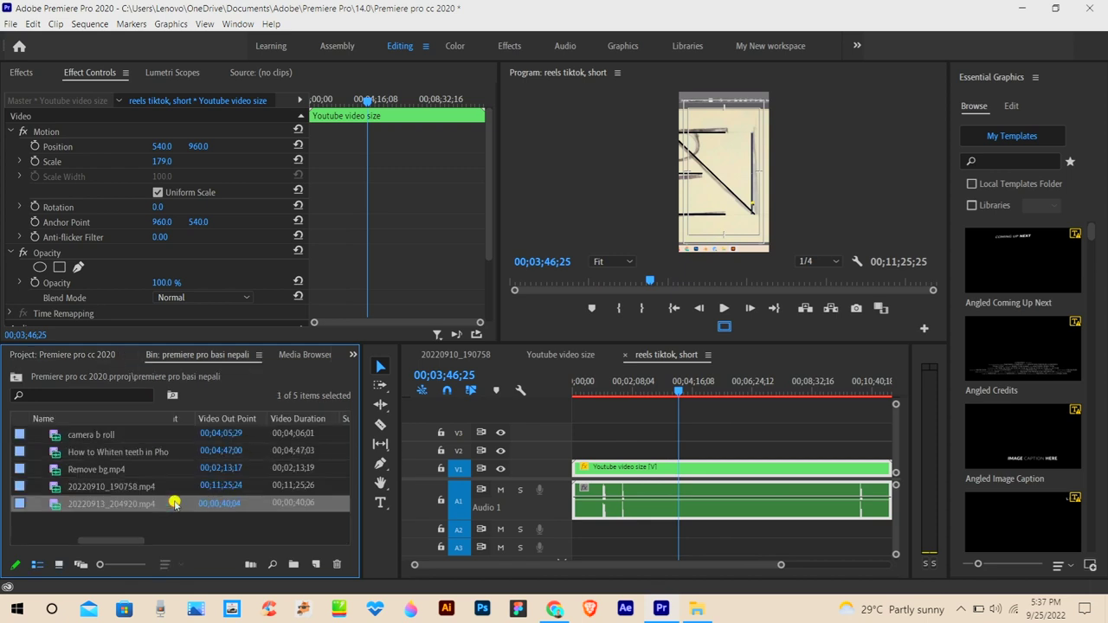
pyautogui.click(291, 565)
pyautogui.press('BackSpace')
pyautogui.write('A roll')
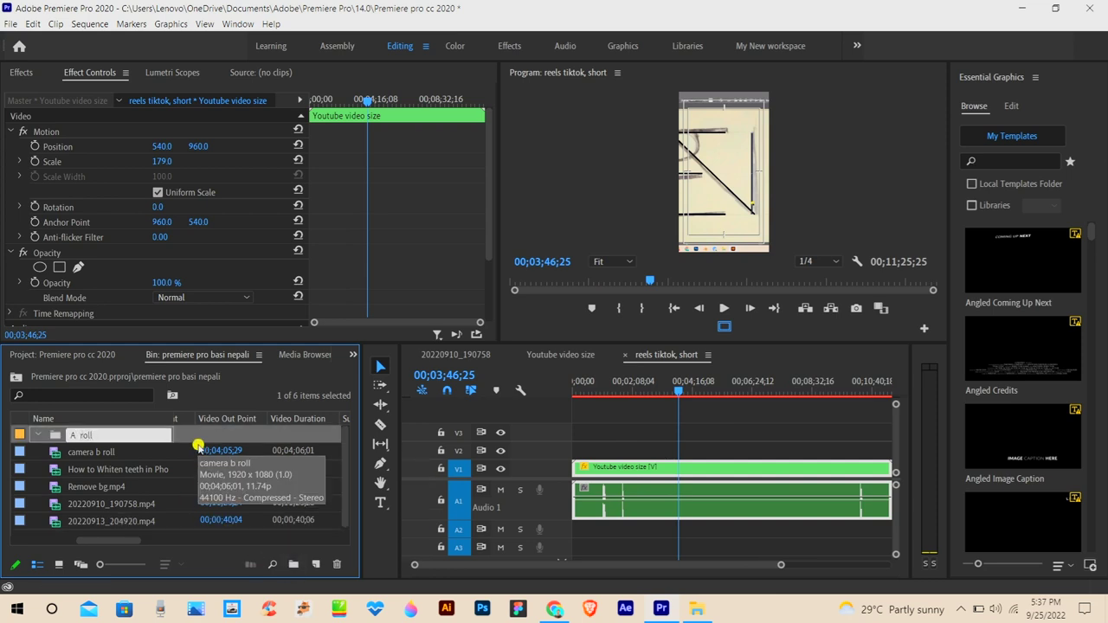
pyautogui.press('Tab')
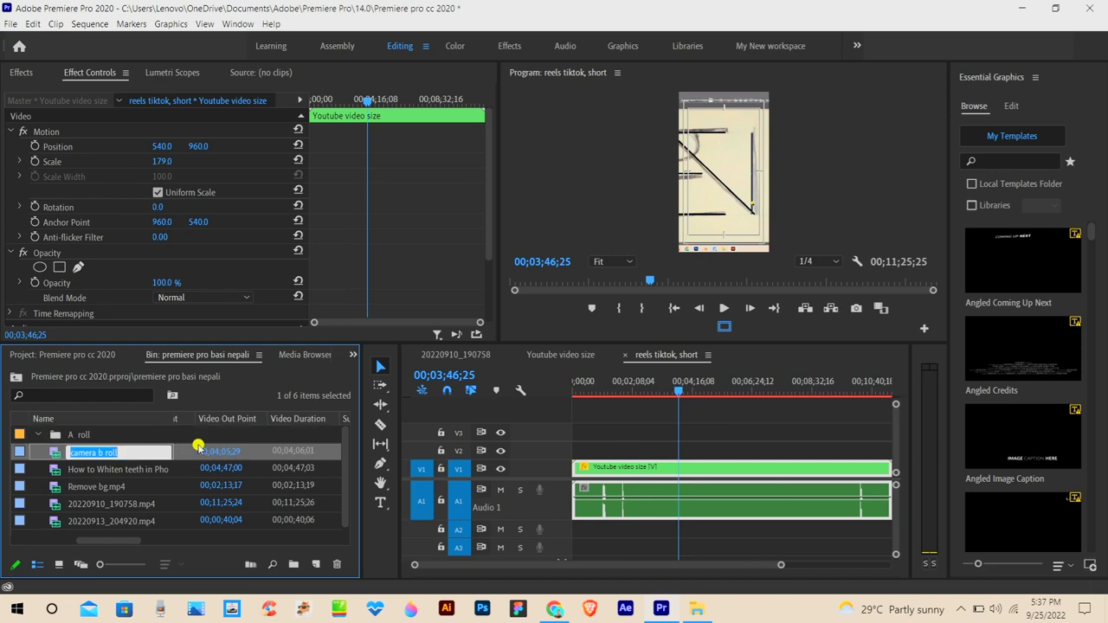
pyautogui.click(200, 542)
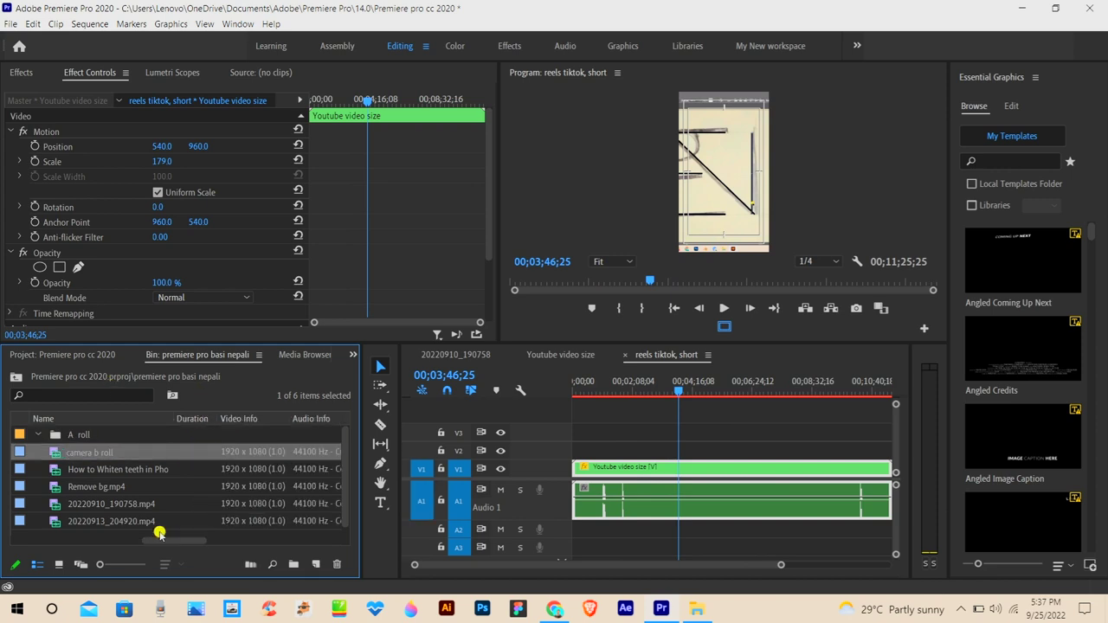
# - Move 20220913_204920.mp4, 20220910_190758.mp4 and Remove bg.mp4 into A roll, then collapse it
pyautogui.click(113, 524)
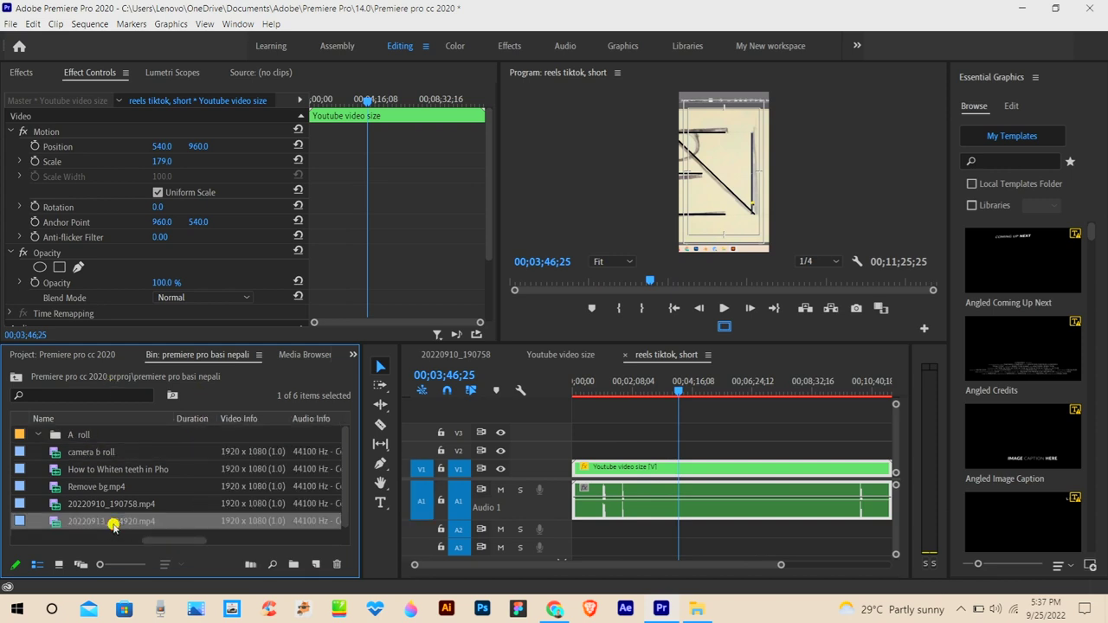
pyautogui.keyDown('shift'); pyautogui.click(110, 500); pyautogui.keyUp('shift')
pyautogui.keyDown('shift'); pyautogui.click(106, 488); pyautogui.keyUp('shift')
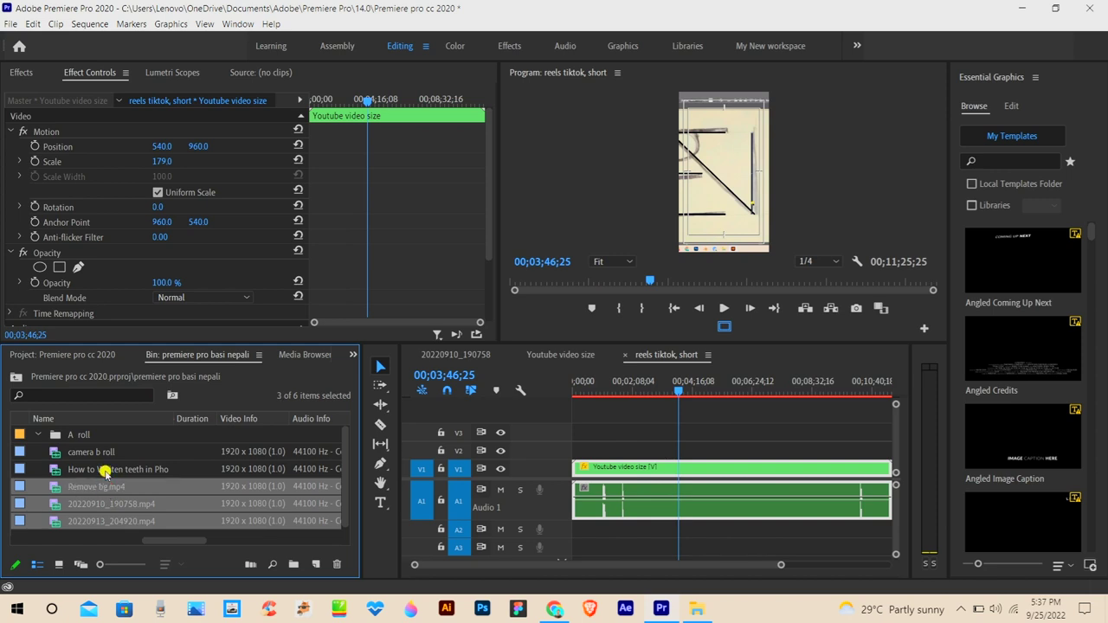
pyautogui.moveTo(93, 487); pyautogui.dragTo(62, 432)
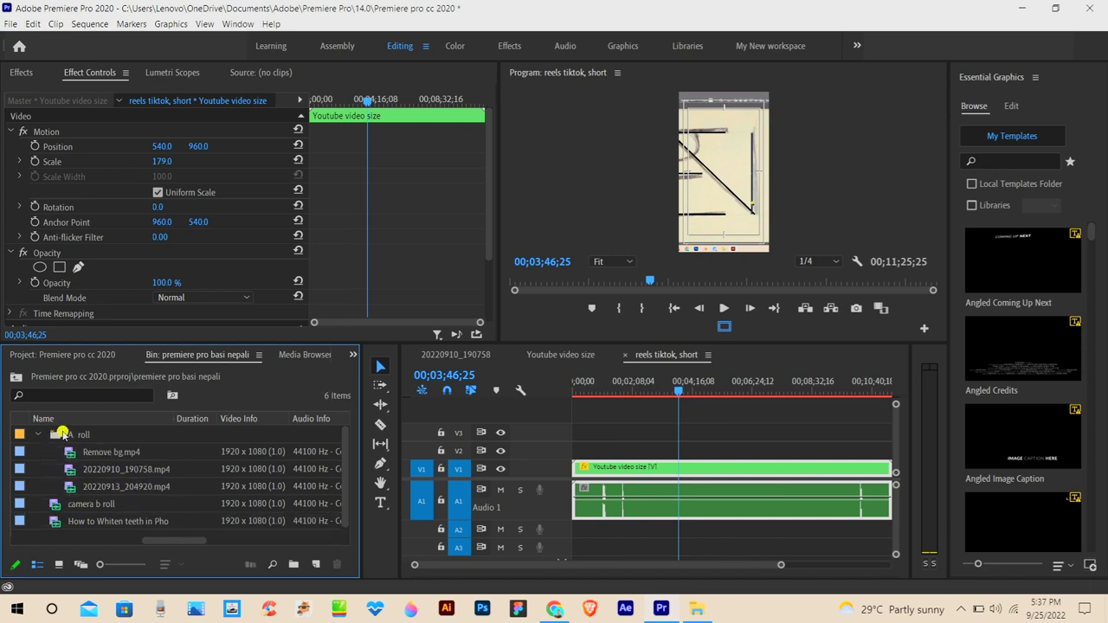
pyautogui.click(37, 434)
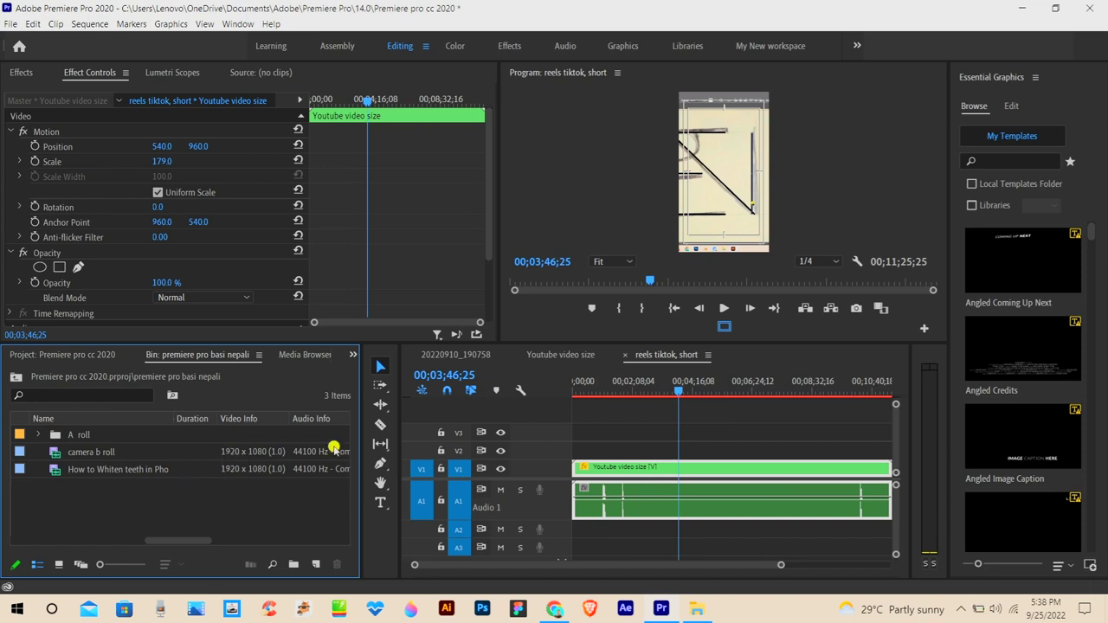
# - Scrub the timeline back, then bring up File Explorer beside Premiere Pro
pyautogui.moveTo(676, 391)
pyautogui.mouseDown()
pyautogui.moveTo(640, 400)
pyautogui.moveTo(695, 393)
pyautogui.mouseUp()
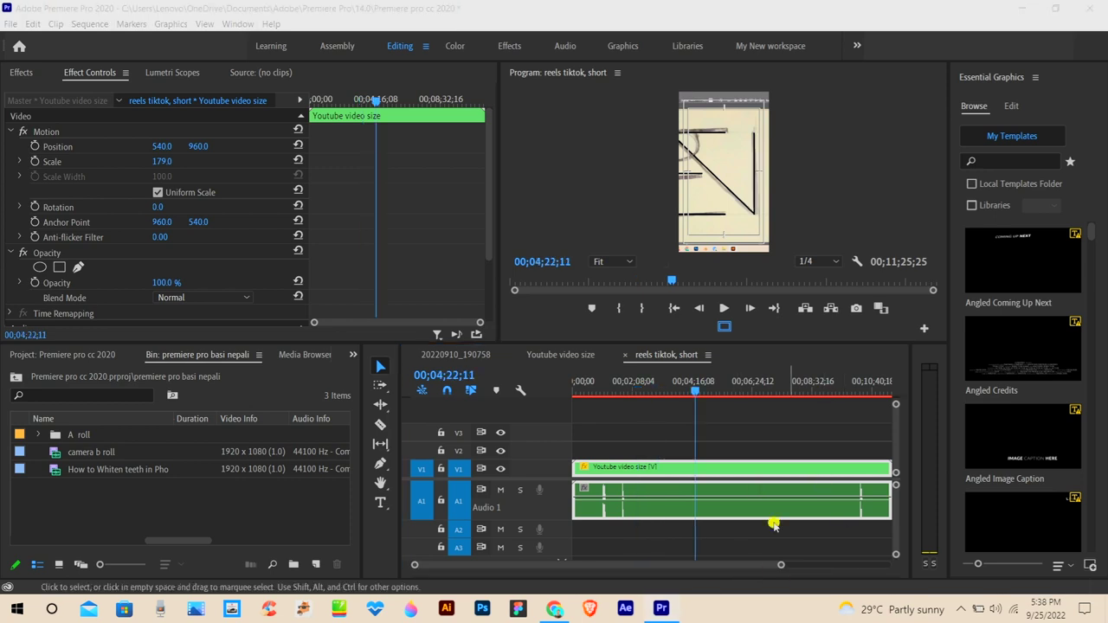
pyautogui.press('super+e')
pyautogui.moveTo(692, 114); pyautogui.dragTo(863, 57)
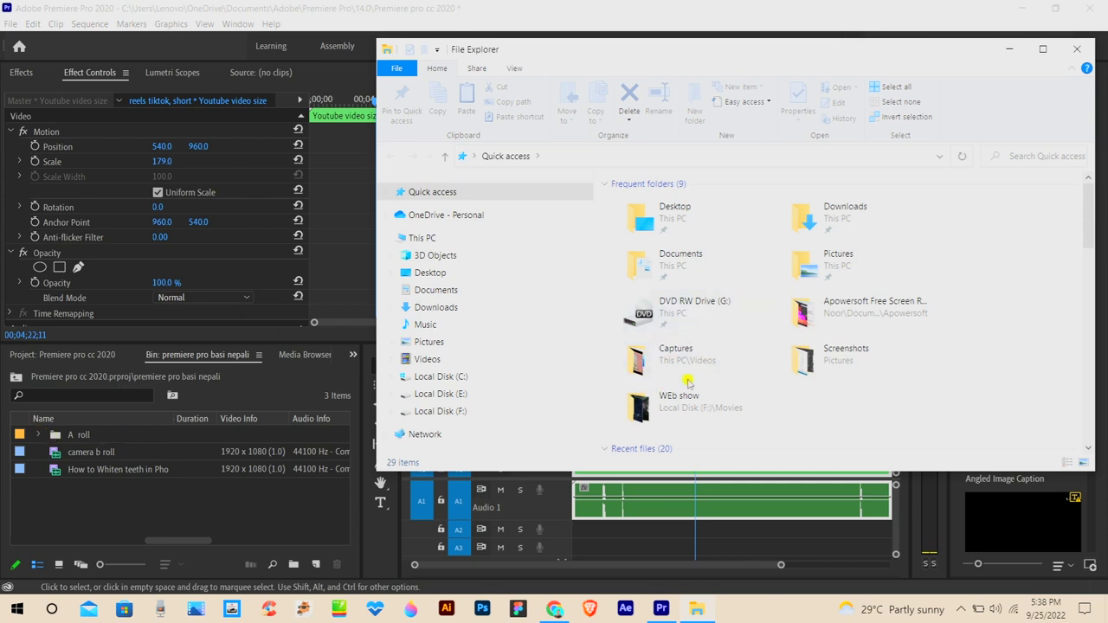
# - Drag video.mp4 from the Downloads folder into the Premiere Pro bin, bringing it to 4 items
pyautogui.click(446, 290)
pyautogui.click(450, 308)
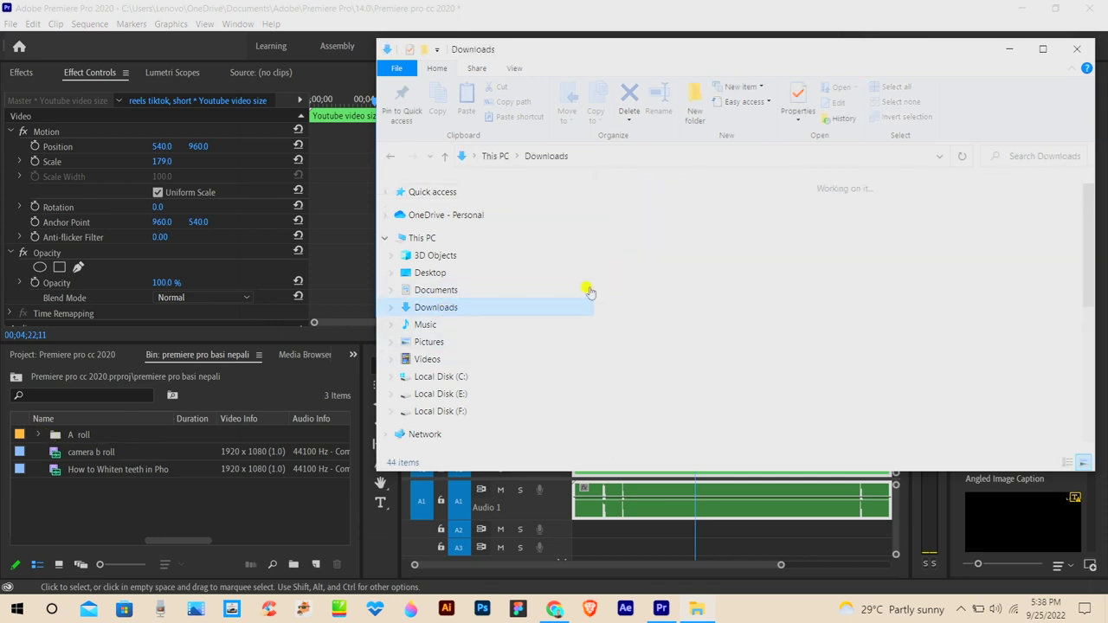
pyautogui.click(642, 247)
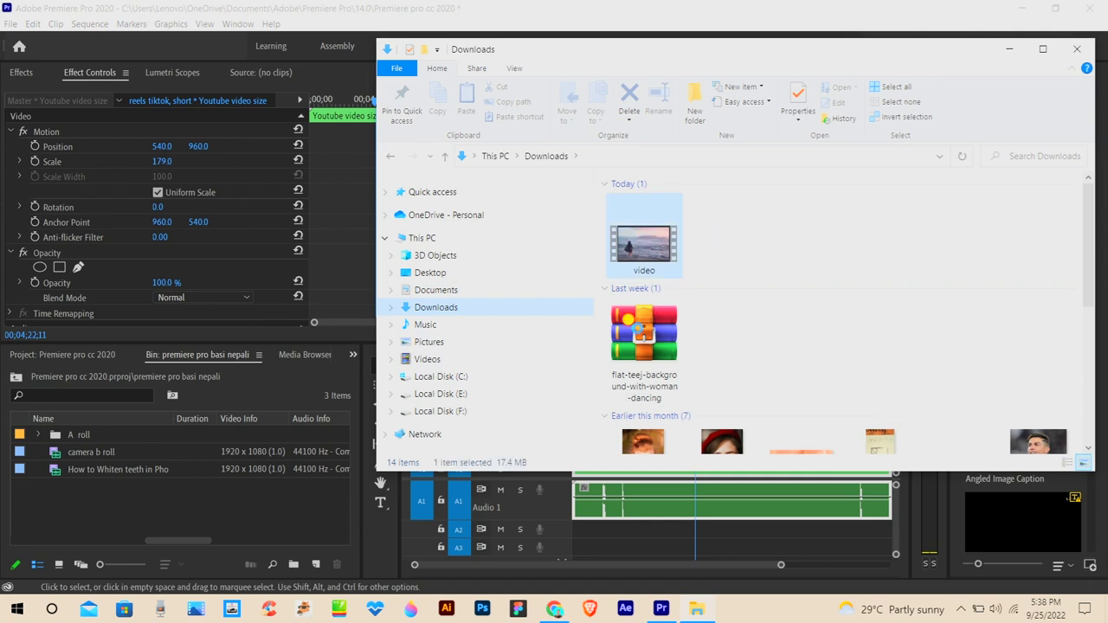
pyautogui.moveTo(269, 517); pyautogui.dragTo(269, 520)
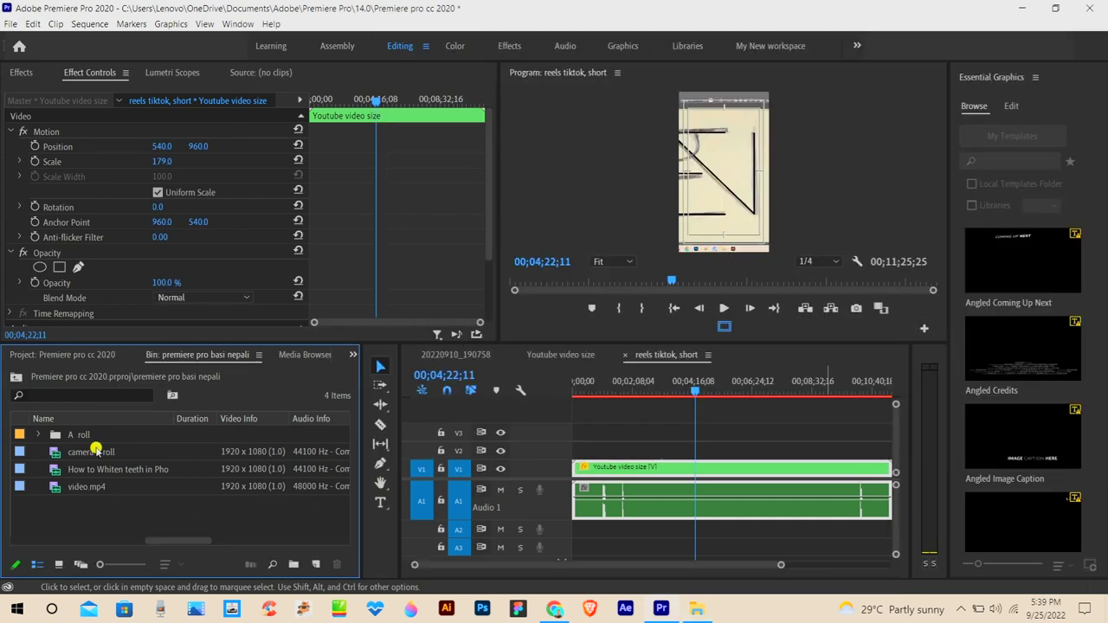
# - Select video.mp4, then jump the playhead to the start and over to 00;00;55;15
pyautogui.click(94, 487)
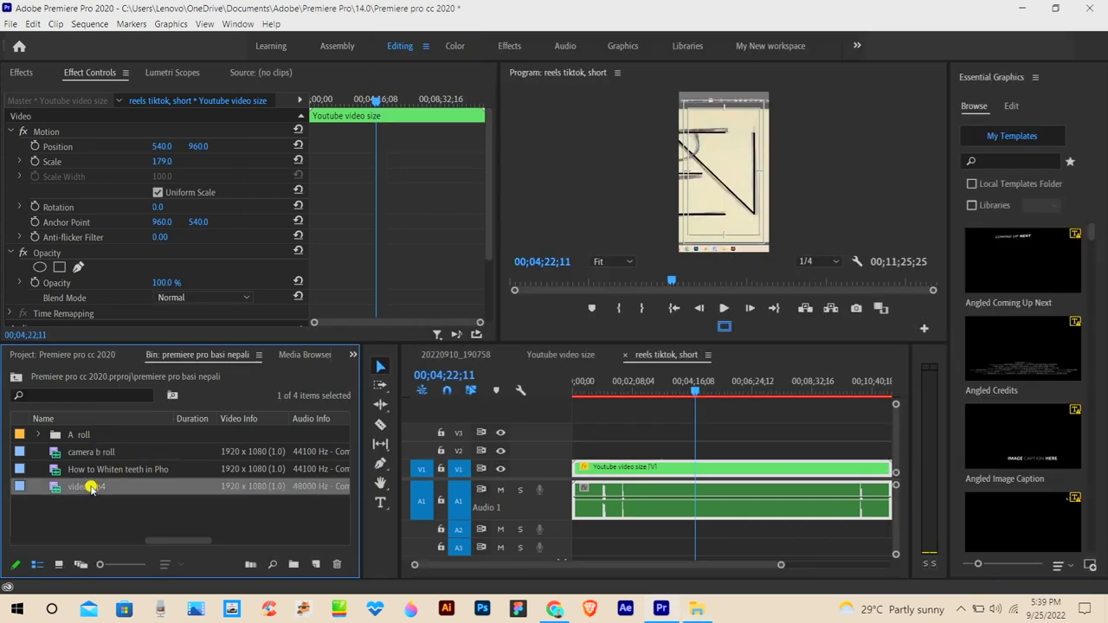
pyautogui.click(698, 396)
pyautogui.press('Home')
pyautogui.moveTo(578, 399); pyautogui.dragTo(589, 406)
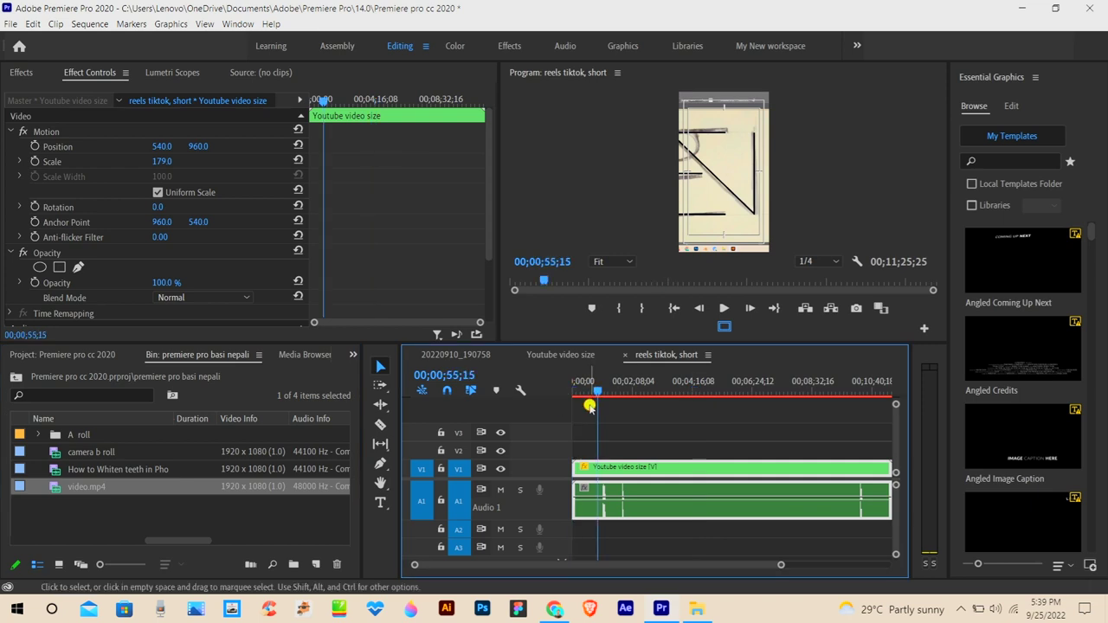